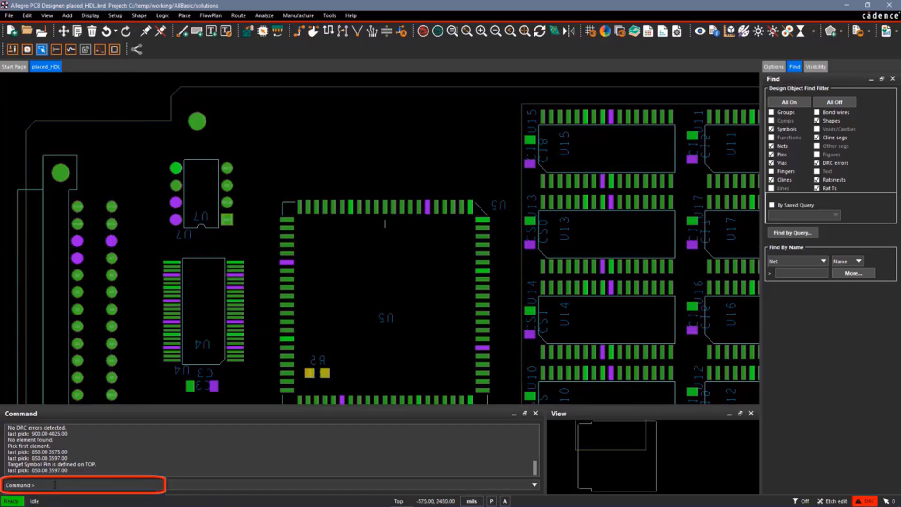
List the defined aliases and function keys with the alias command and review the whole list
{"action": "type", "text": "alias"}
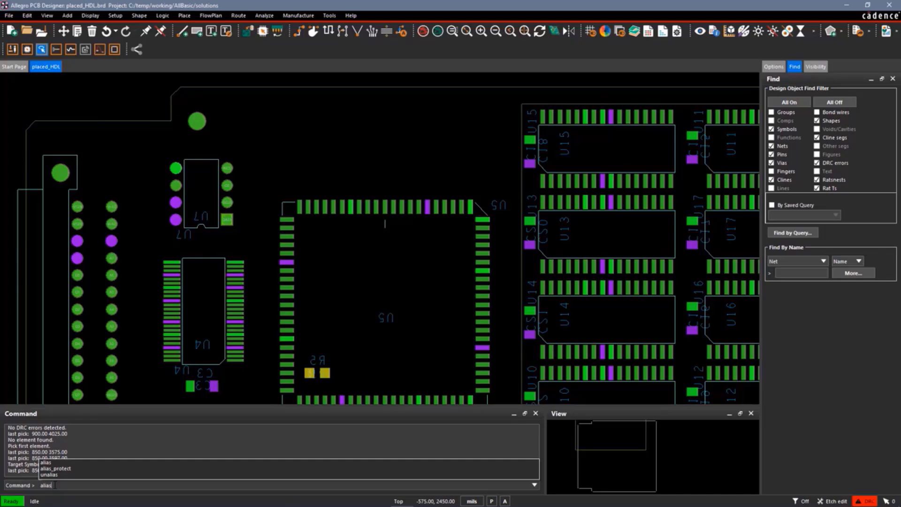
{"action": "key", "text": "Return"}
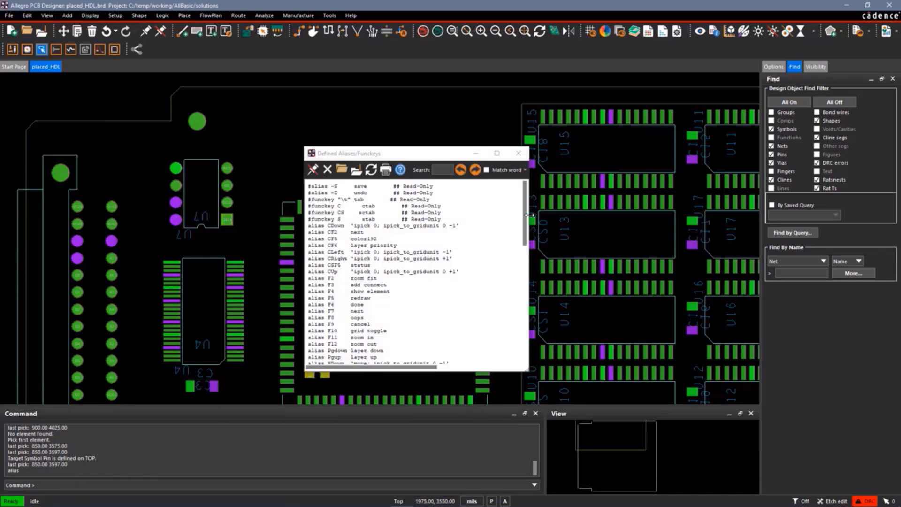
{"action": "left_click_drag", "start_coordinate": [524, 218], "coordinate": [525, 231]}
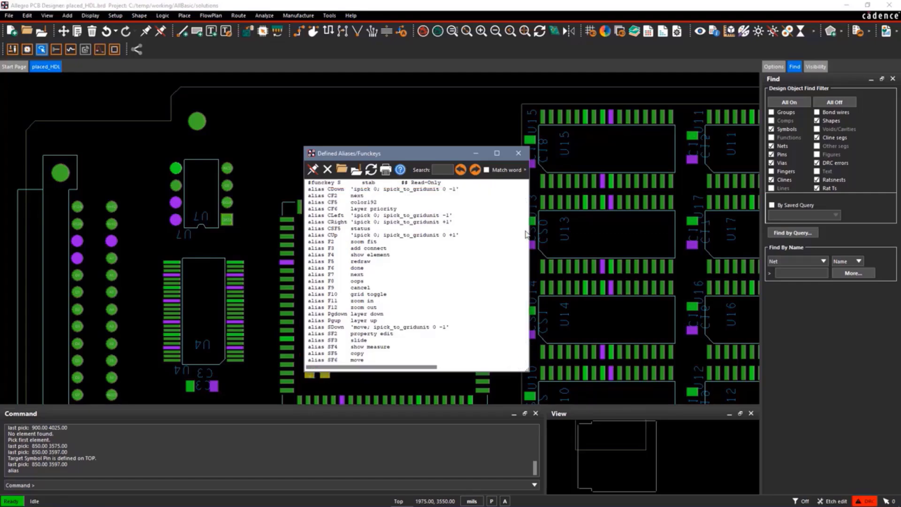
{"action": "left_click_drag", "start_coordinate": [526, 233], "coordinate": [519, 353]}
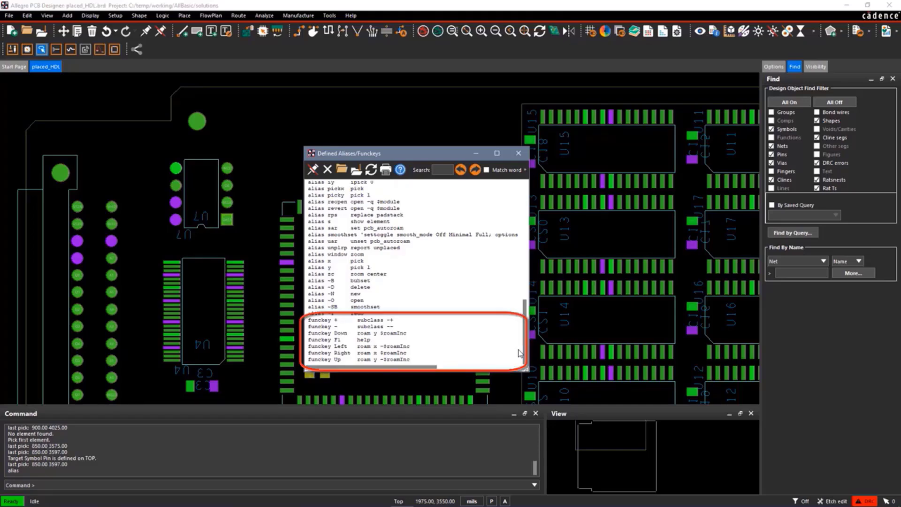
{"action": "left_click", "coordinate": [519, 158]}
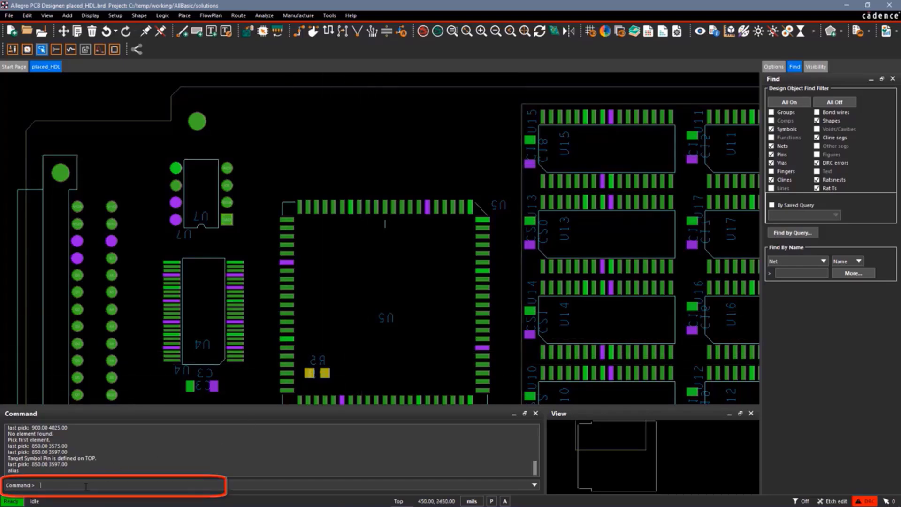
Define the alias s for the show element command
{"action": "type", "text": "alias"}
{"action": "type", "text": "s show element"}
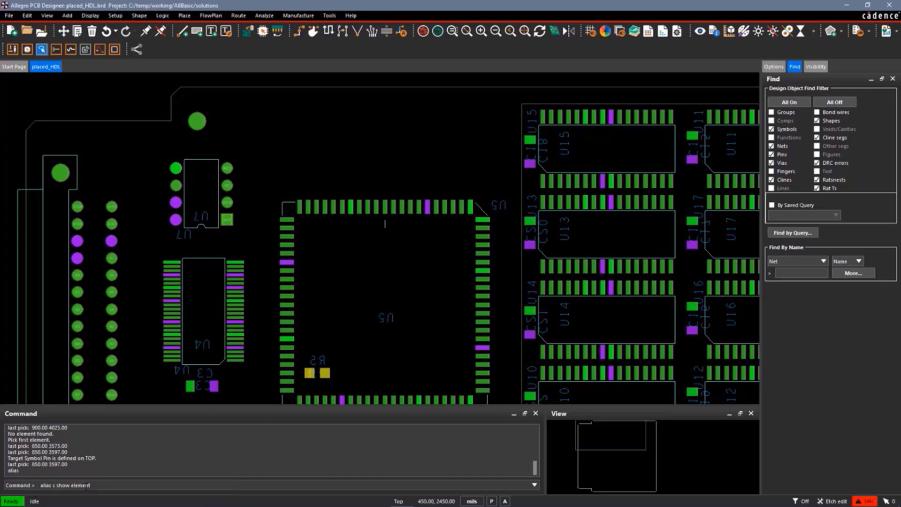
{"action": "key", "text": "Return"}
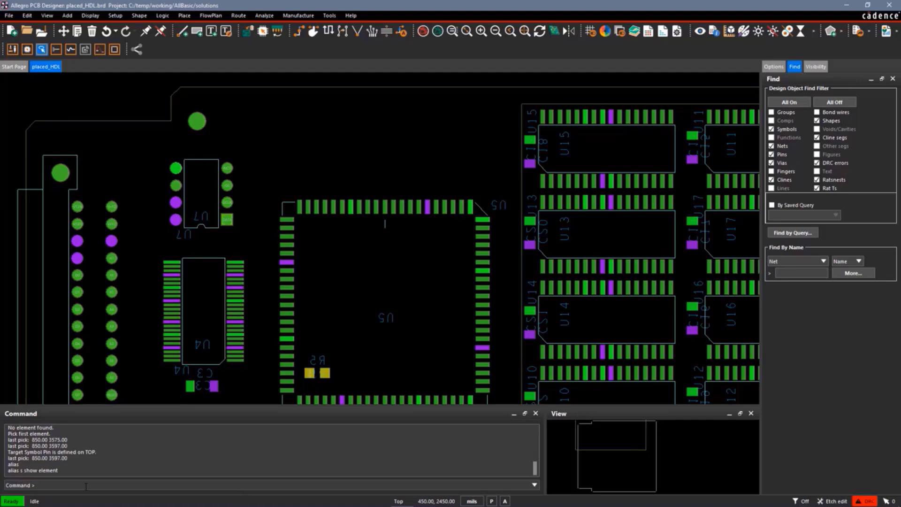
Run the alias s to show the element information of component U5, and finish the command
{"action": "type", "text": "s"}
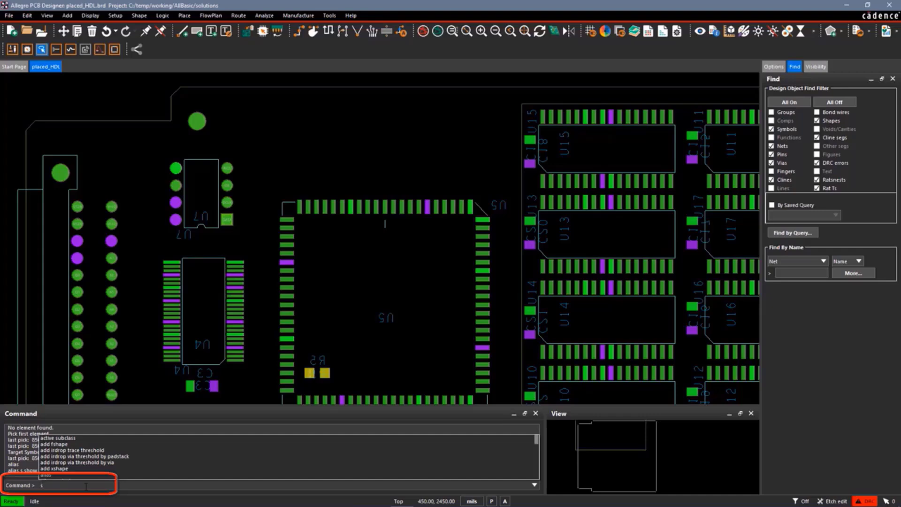
{"action": "key", "text": "Return"}
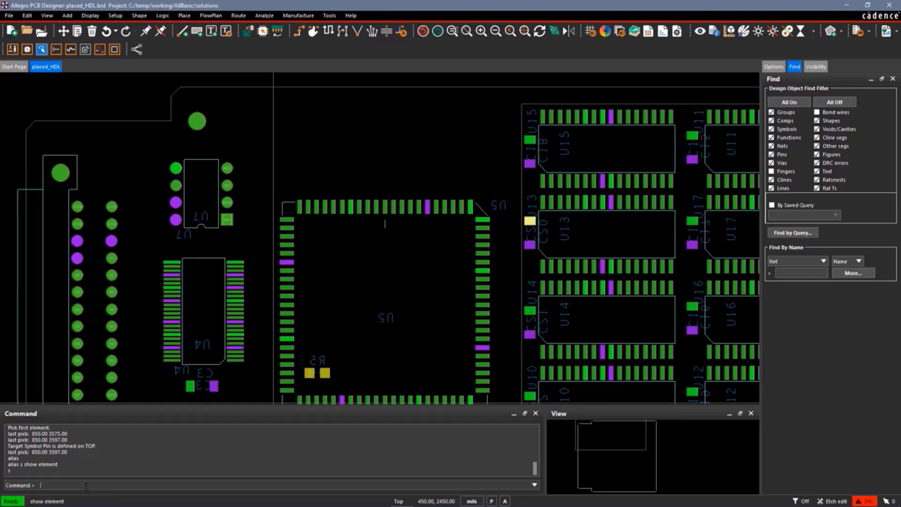
{"action": "left_click", "coordinate": [350, 208]}
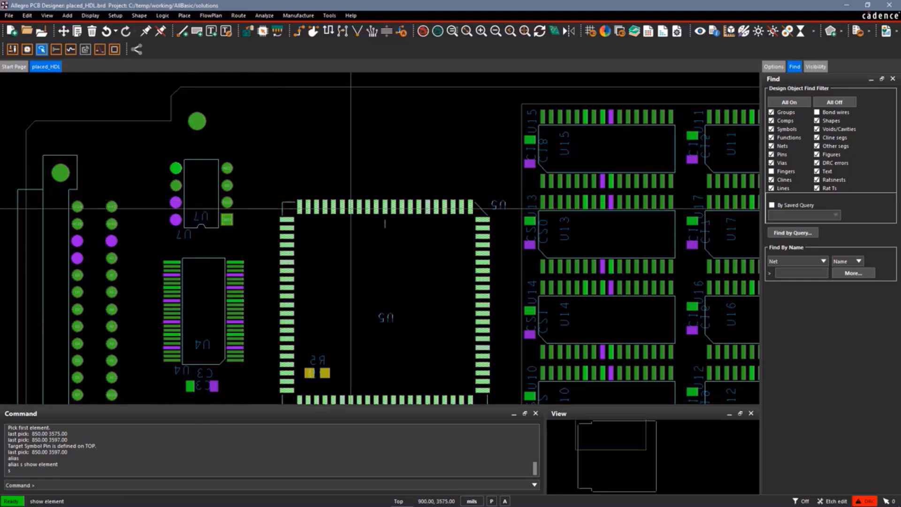
{"action": "left_click", "coordinate": [351, 207]}
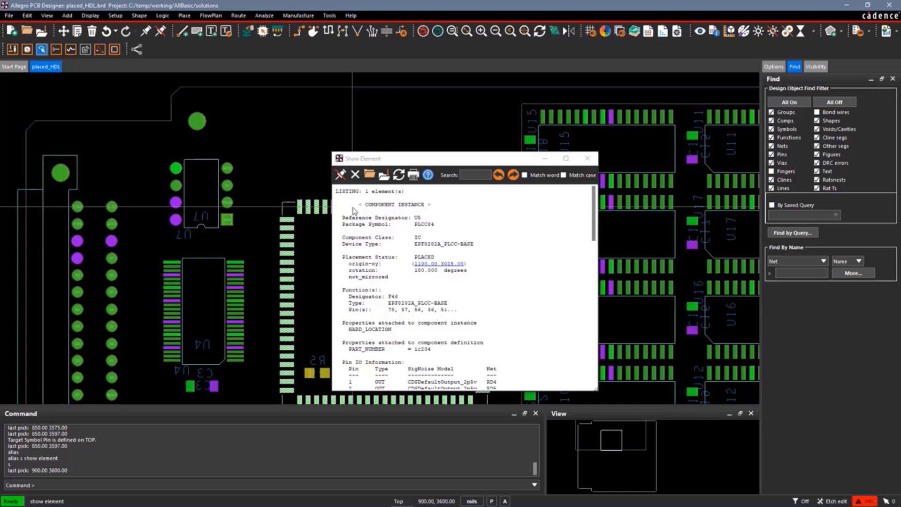
{"action": "right_click", "coordinate": [298, 165]}
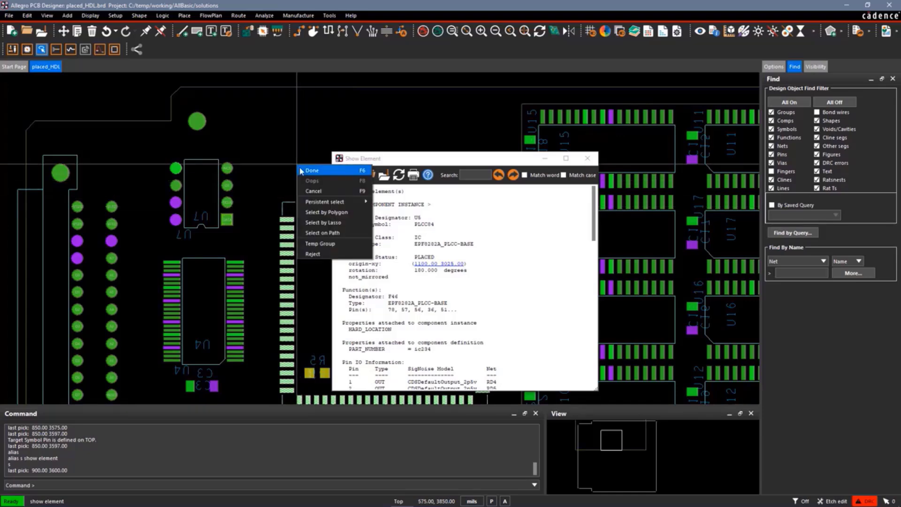
{"action": "left_click", "coordinate": [312, 170]}
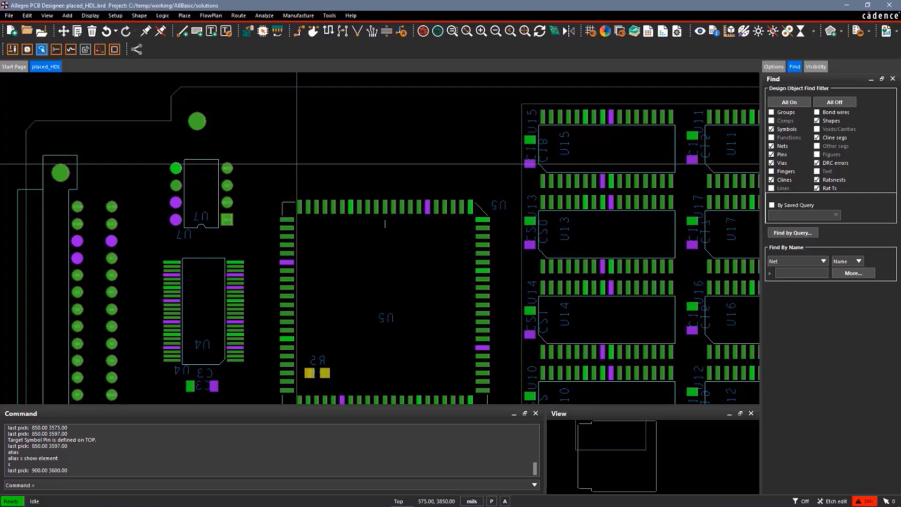
Start a connection from U5's GND pin at 900, 3600 and begin recording a script named junk
{"action": "left_click", "coordinate": [299, 32]}
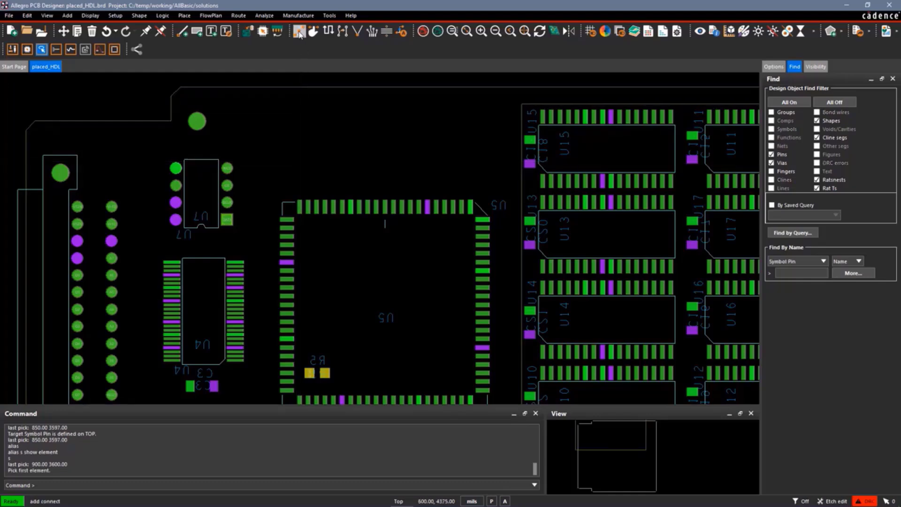
{"action": "left_click", "coordinate": [350, 205]}
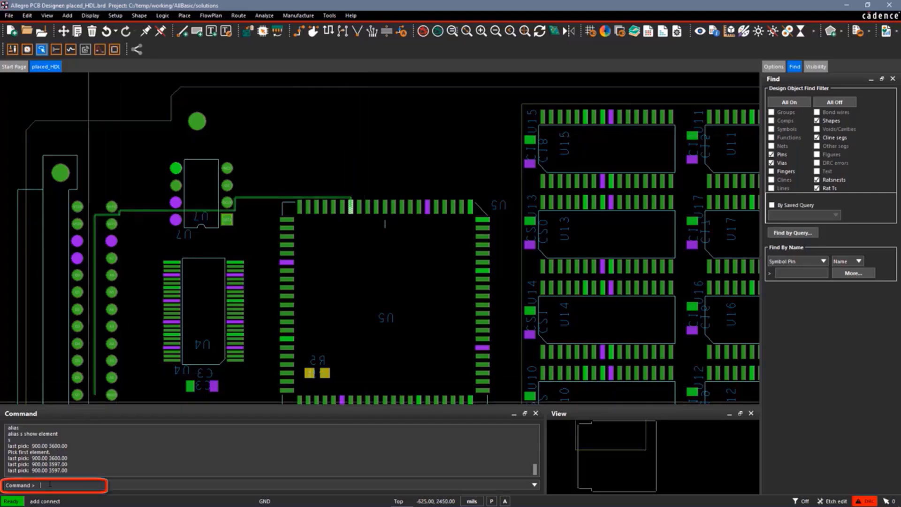
{"action": "type", "text": "record"}
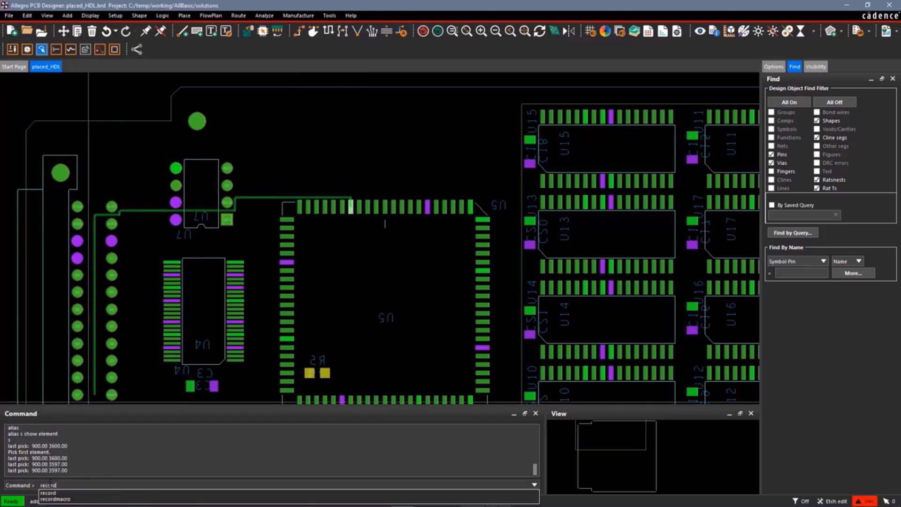
{"action": "type", "text": " junk"}
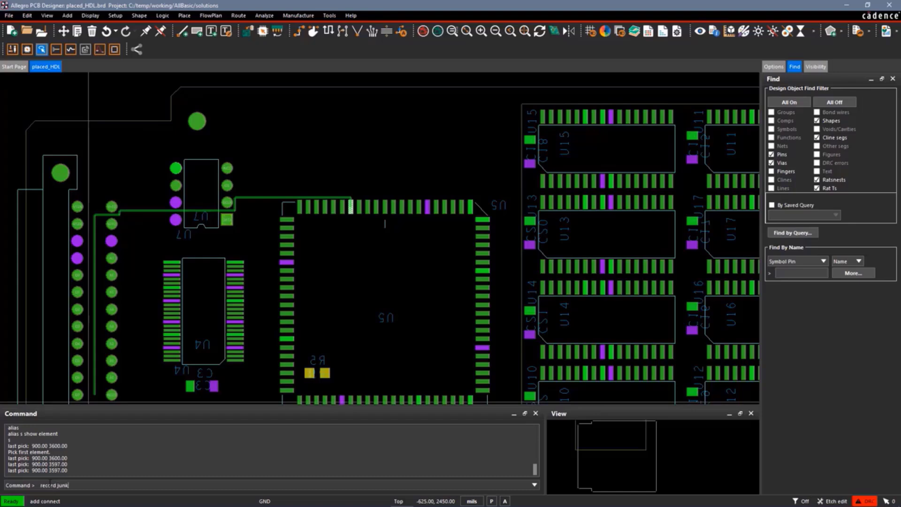
{"action": "key", "text": "Return"}
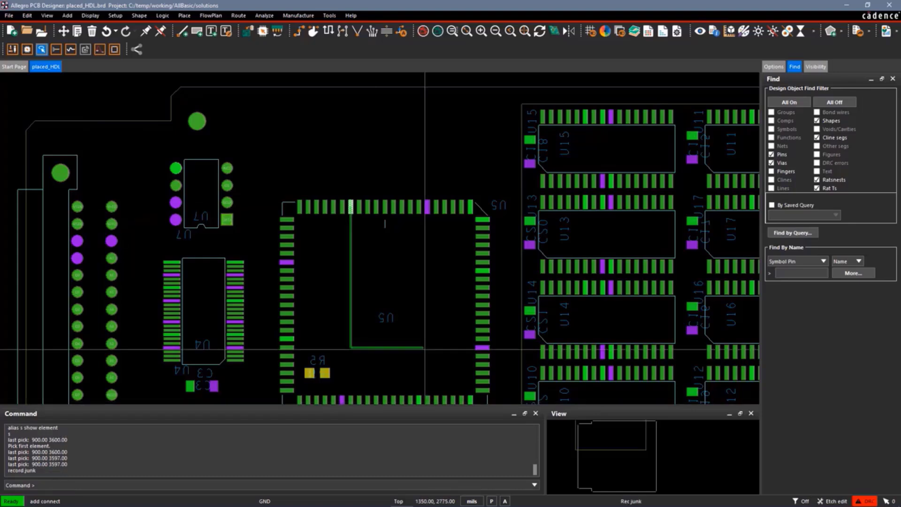
Record routing the trace to 1100, 4000 and adding a via there, stop the script recording and cancel the routing
{"action": "left_click", "coordinate": [383, 137]}
{"action": "right_click", "coordinate": [384, 138]}
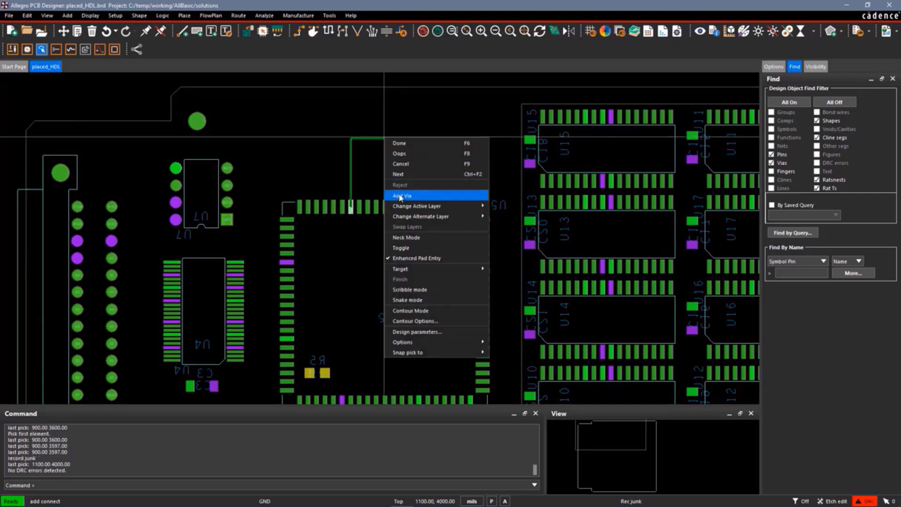
{"action": "left_click", "coordinate": [400, 196]}
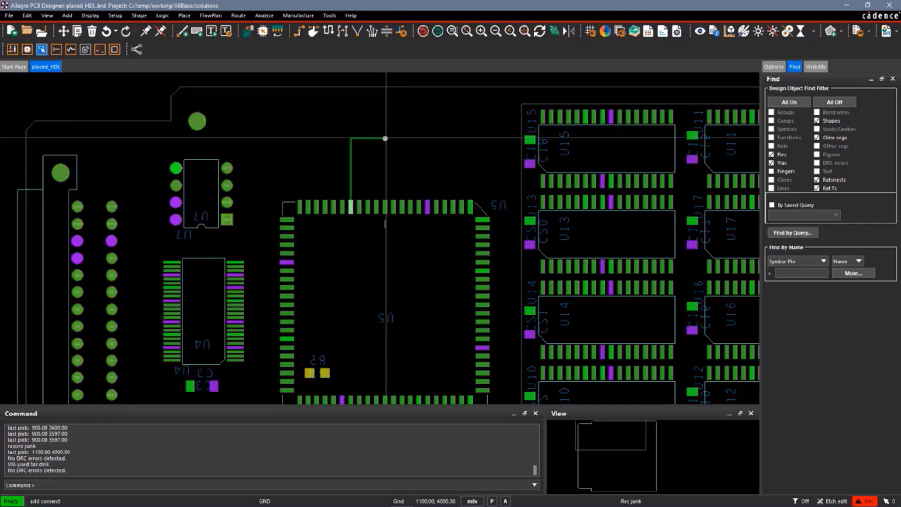
{"action": "type", "text": "stop"}
{"action": "key", "text": "Return"}
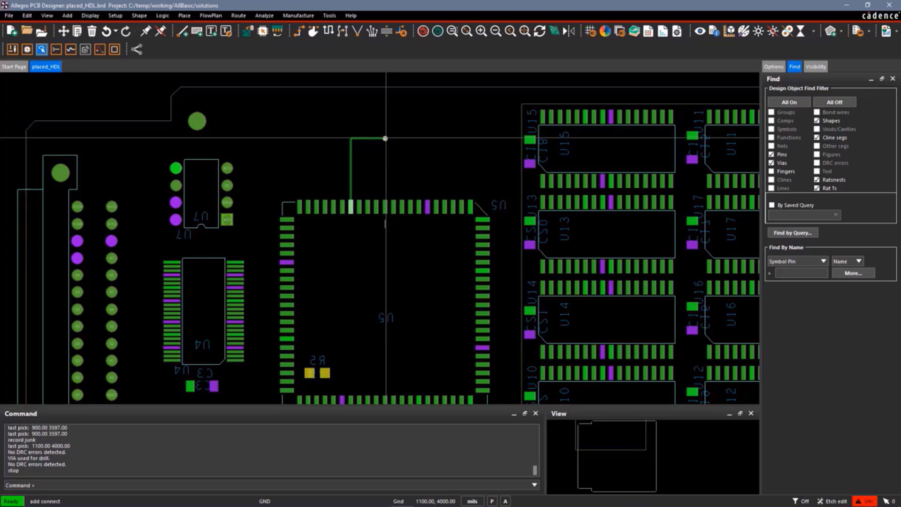
{"action": "right_click", "coordinate": [385, 138]}
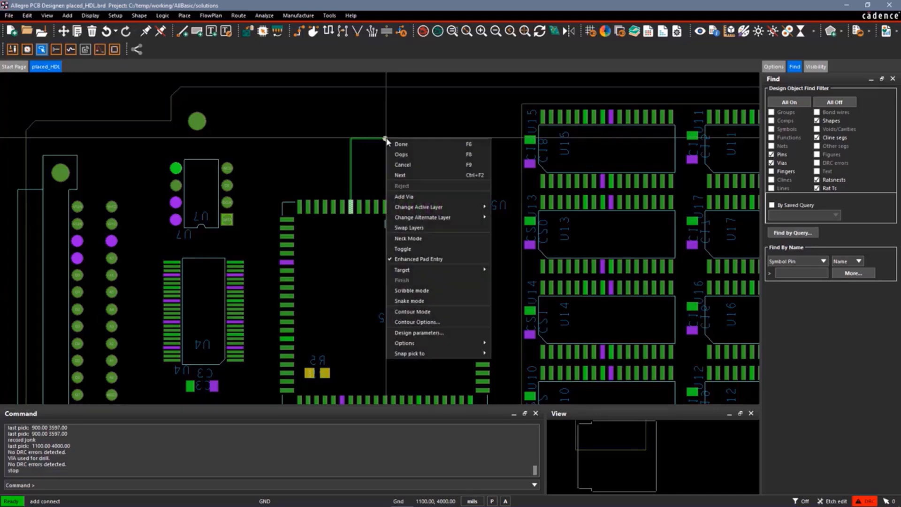
{"action": "left_click", "coordinate": [402, 165]}
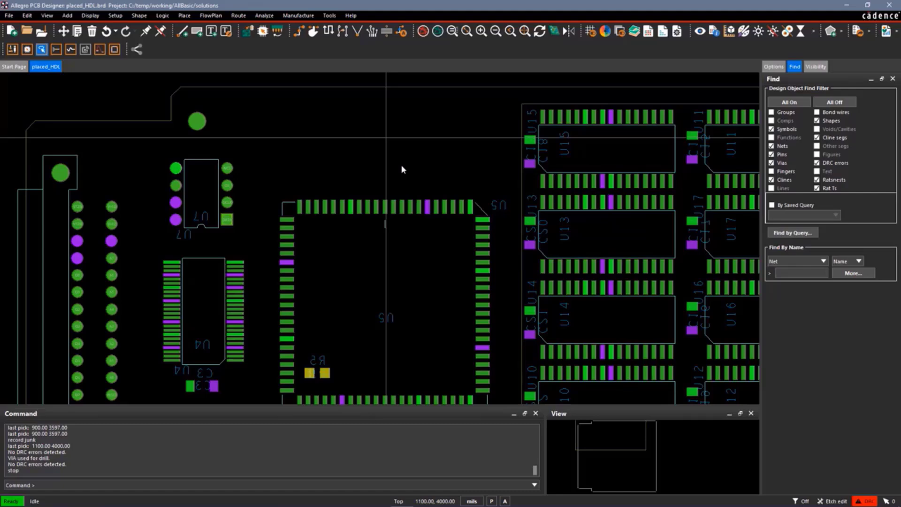
View the recorded script junk.scr in the File Viewer, listing all file types, to examine its command for adding a via
{"action": "left_click", "coordinate": [8, 17]}
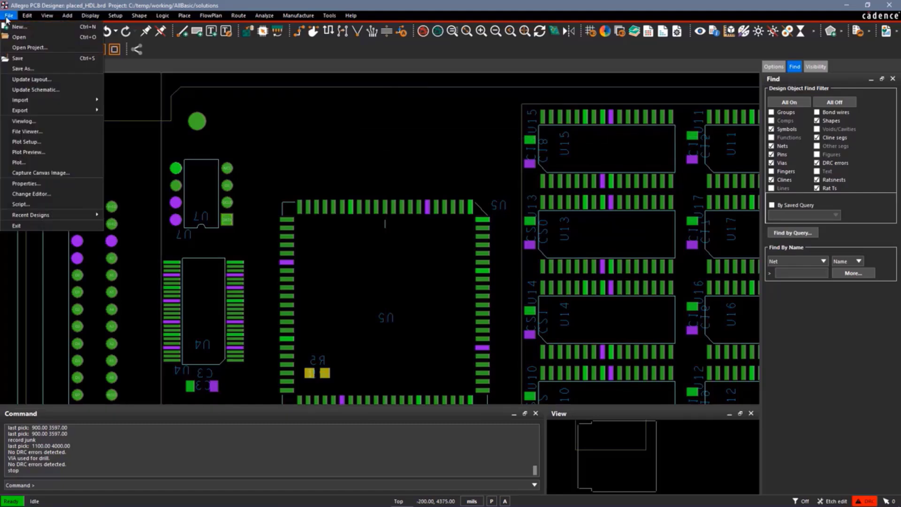
{"action": "left_click", "coordinate": [30, 132]}
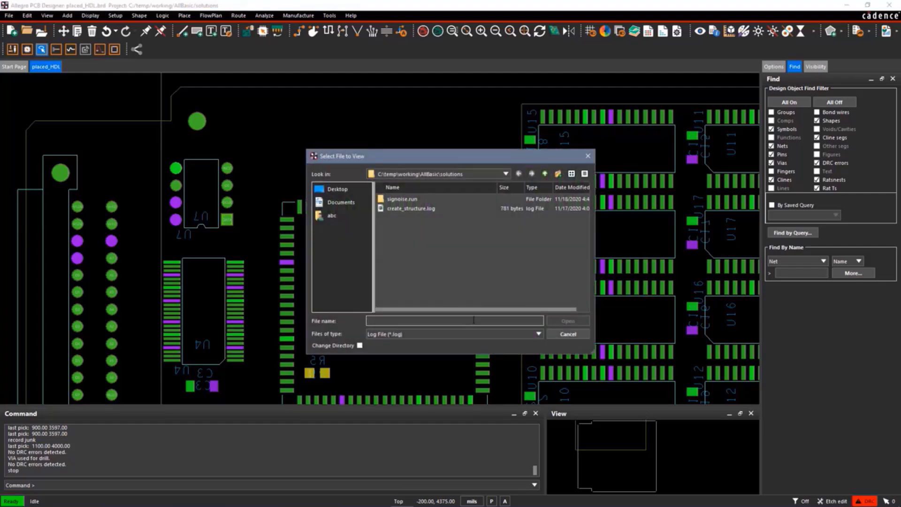
{"action": "left_click", "coordinate": [538, 334]}
{"action": "left_click", "coordinate": [432, 366]}
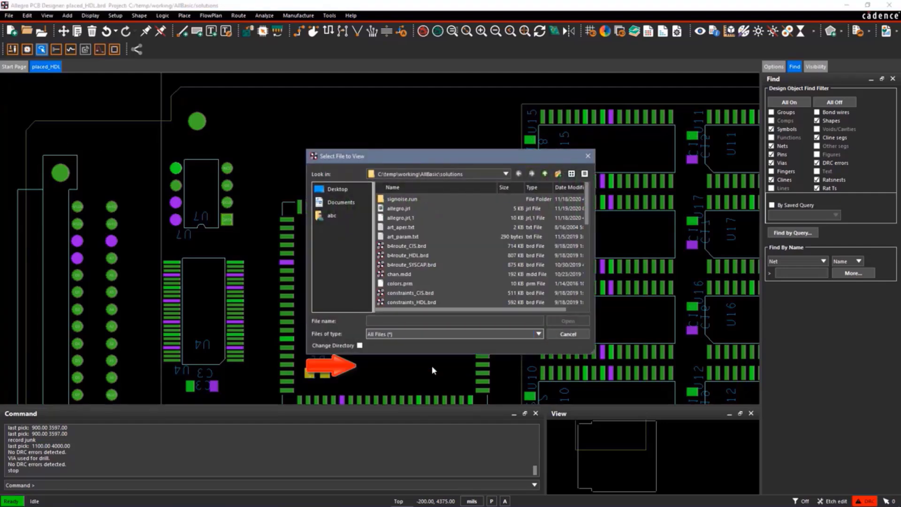
{"action": "scroll", "coordinate": [442, 275], "scroll_direction": "down", "scroll_amount": 5}
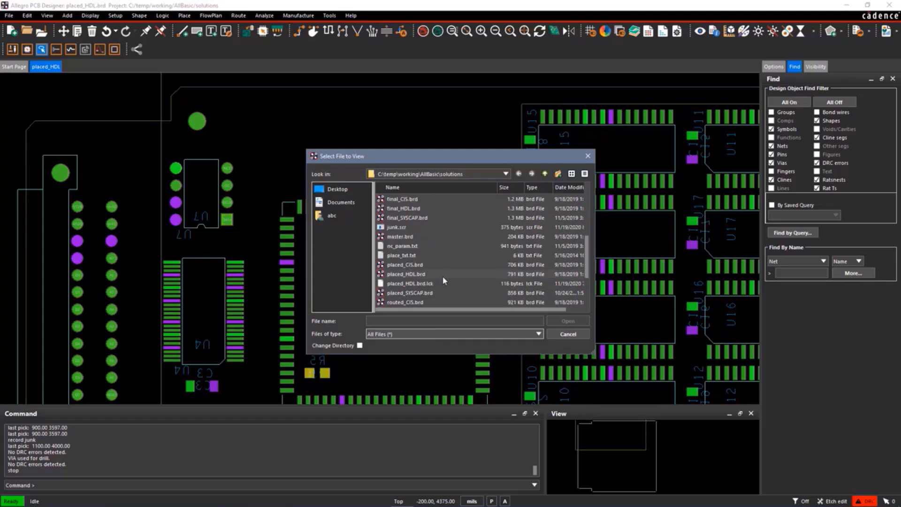
{"action": "left_click", "coordinate": [396, 227]}
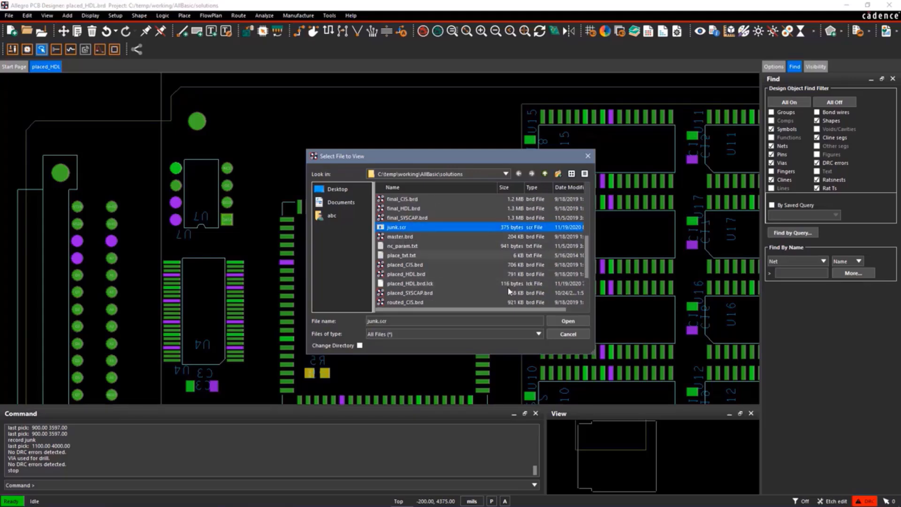
{"action": "left_click", "coordinate": [568, 321]}
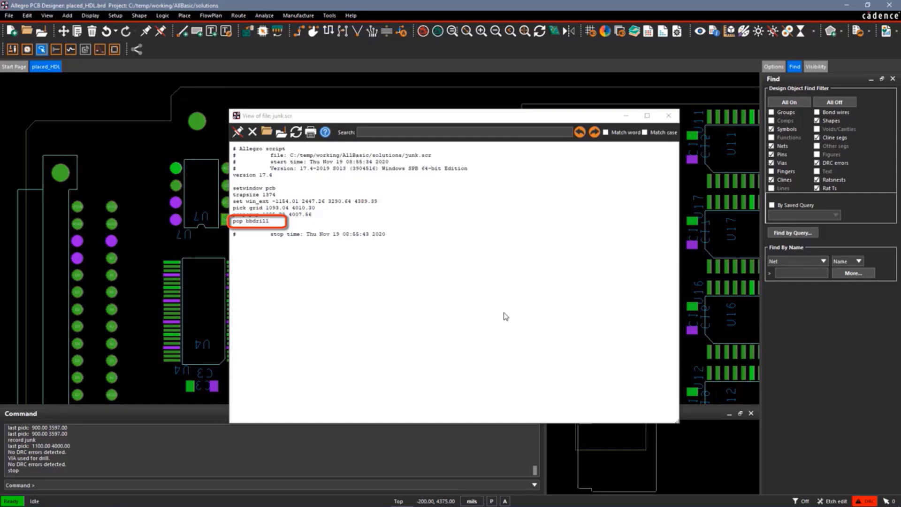
{"action": "left_click", "coordinate": [668, 118]}
{"action": "left_click", "coordinate": [669, 117]}
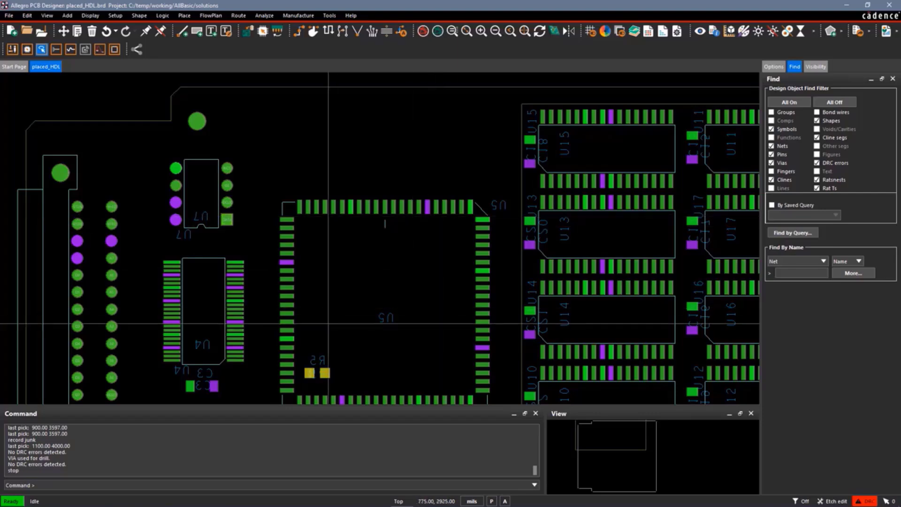
Define the function key v for the command pop bbdrill
{"action": "left_click", "coordinate": [83, 484]}
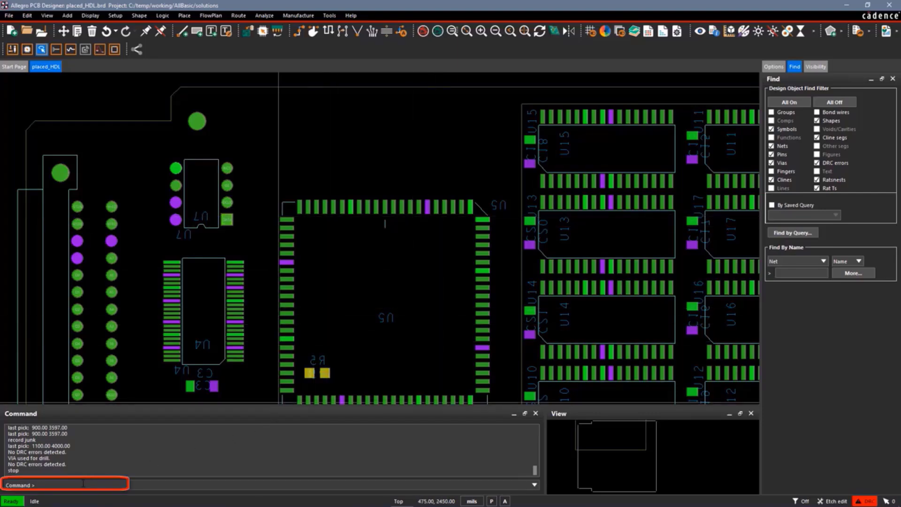
{"action": "type", "text": "funckey v pop bbdrill"}
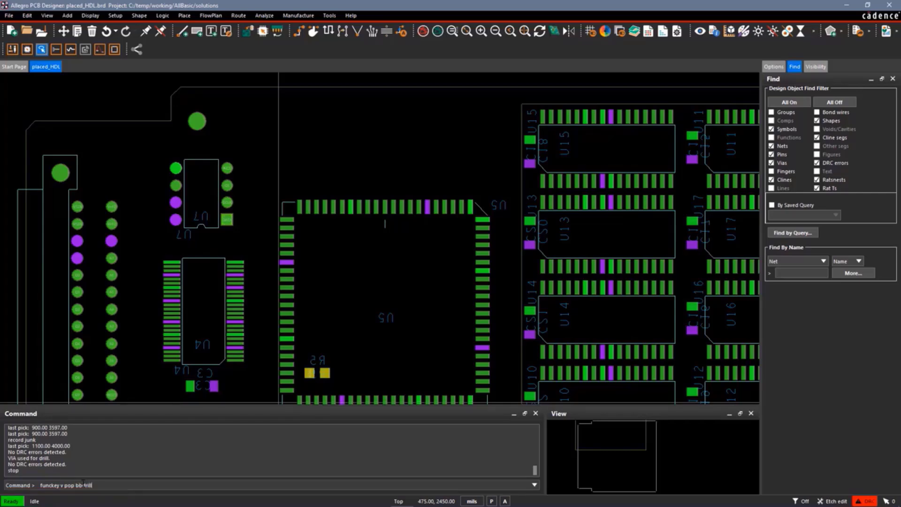
{"action": "key", "text": "Return"}
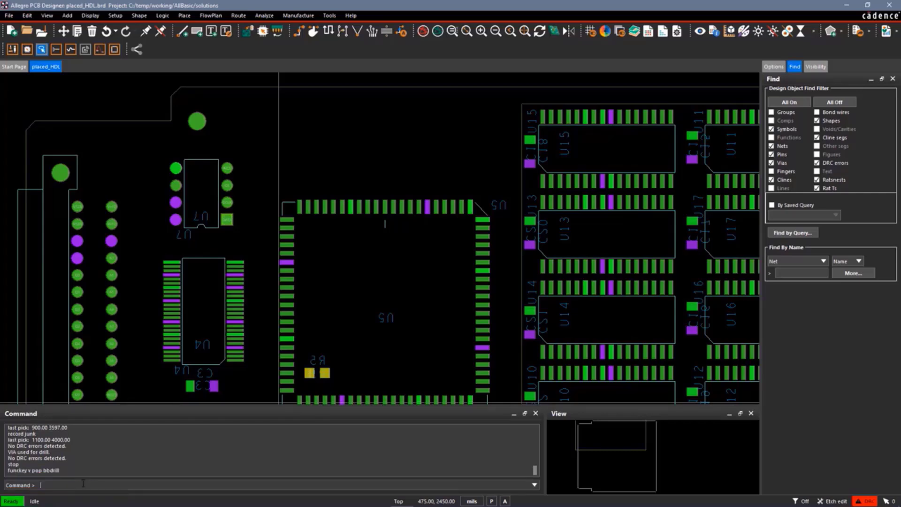
Route a connection from U5's upper-edge pin at 850, 3597, adding vias at 950, 3875 and 1275, 3750, and finish routing
{"action": "left_click", "coordinate": [302, 33]}
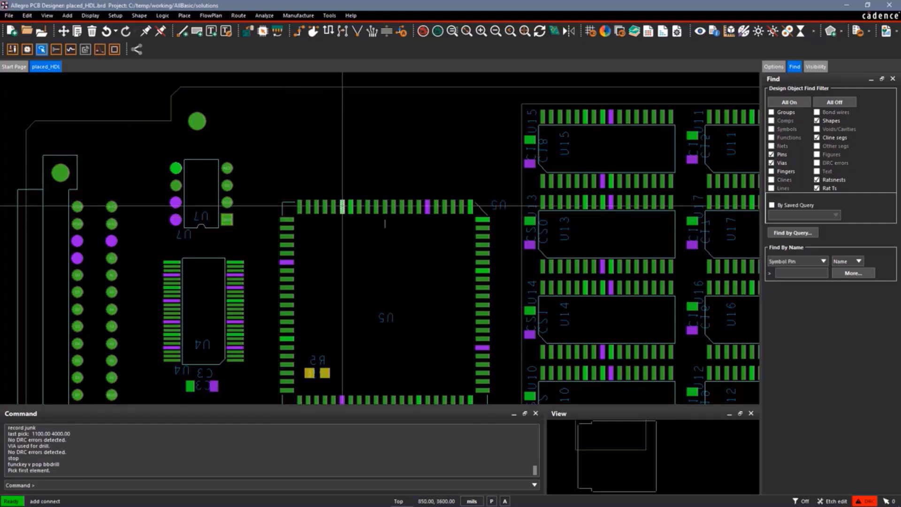
{"action": "left_click", "coordinate": [343, 206]}
{"action": "left_click", "coordinate": [357, 160]}
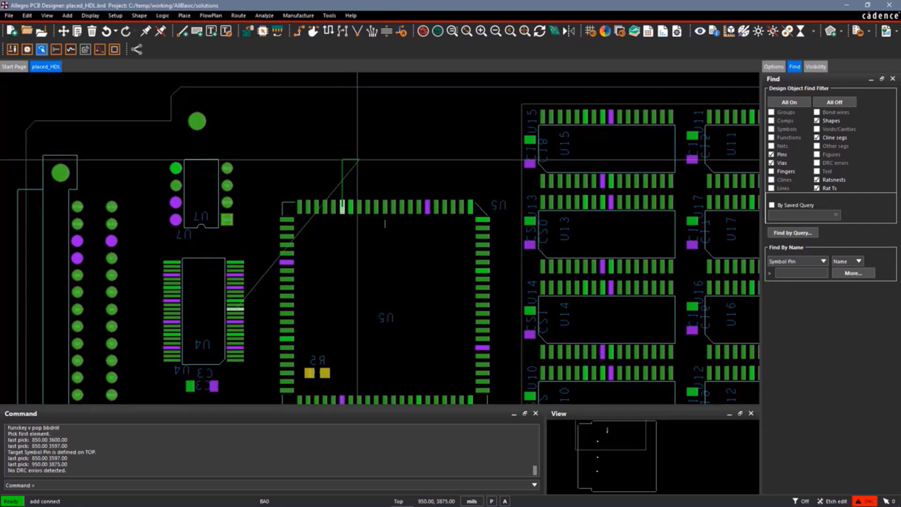
{"action": "double_click", "coordinate": [359, 160]}
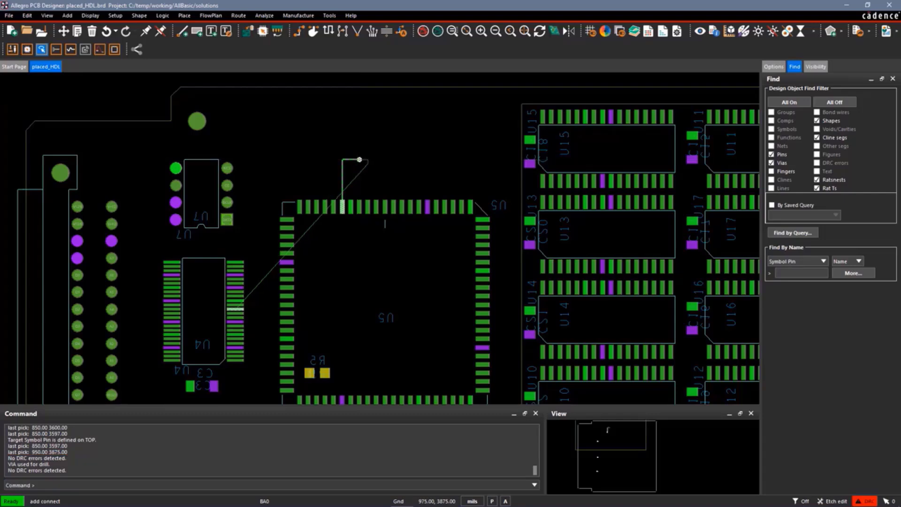
{"action": "left_click", "coordinate": [414, 182]}
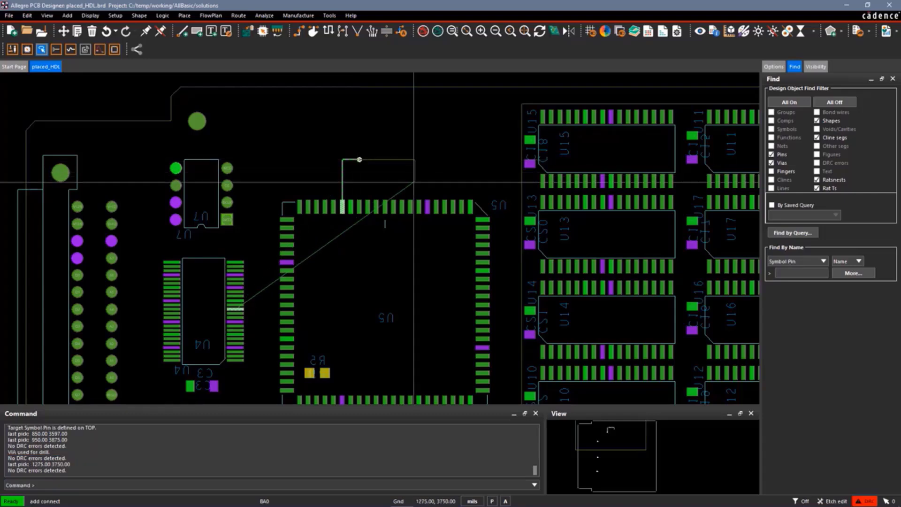
{"action": "double_click", "coordinate": [414, 181]}
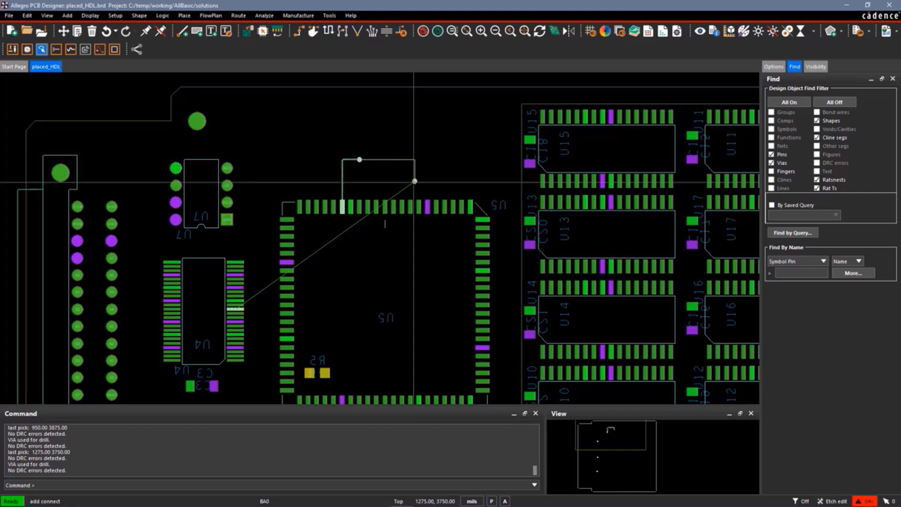
{"action": "right_click", "coordinate": [414, 181]}
{"action": "left_click", "coordinate": [426, 187]}
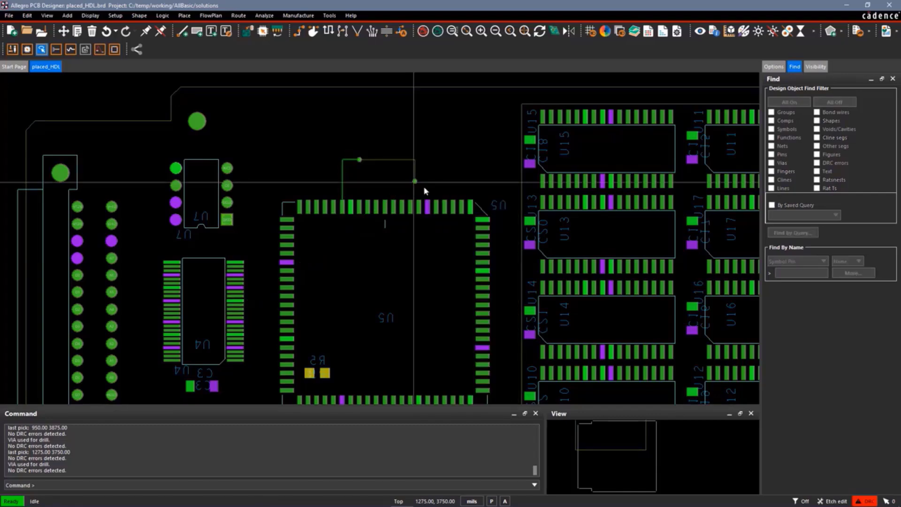